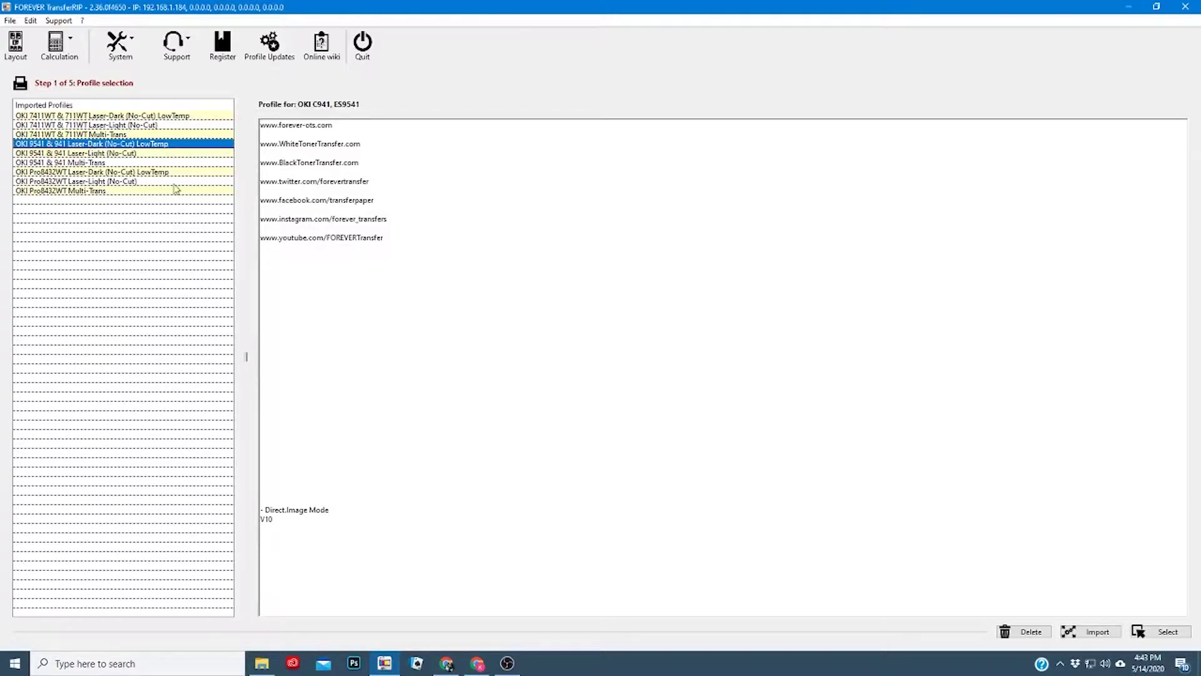
Step: Accept the OKI 9541 & 941 Laser-Dark printer profile and advance to job selection
left_click(1168, 633)
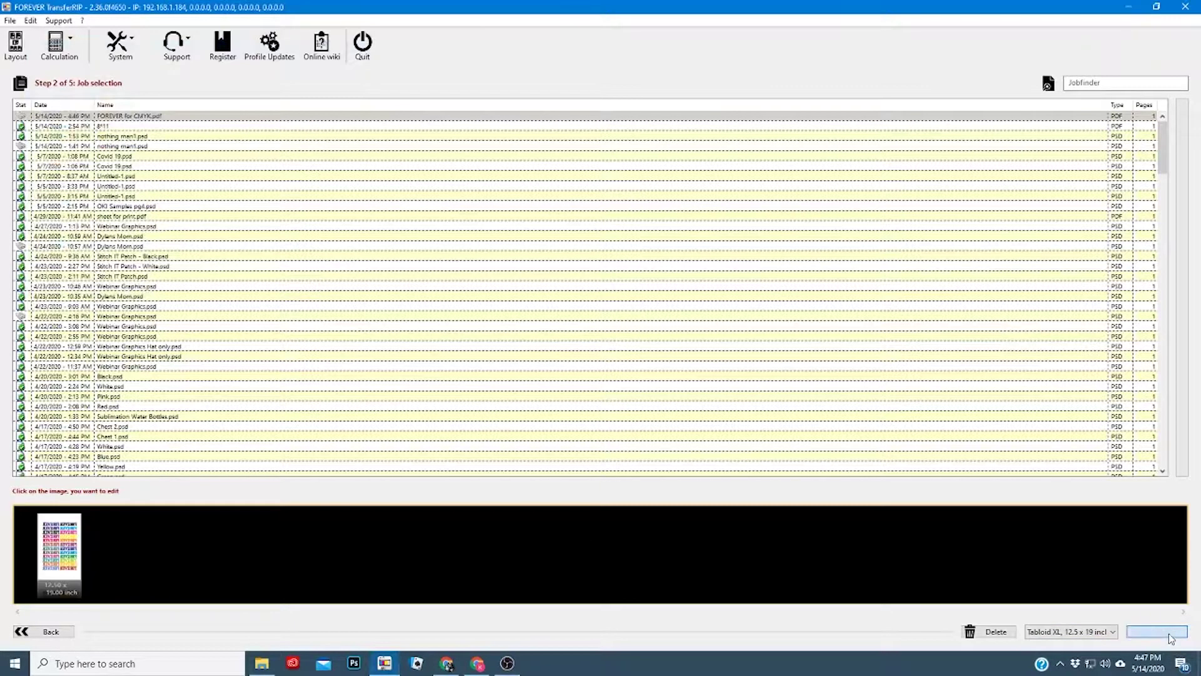
Step: Load the FOREVER for CMYK file from the OKI Graphics folder into the job list
left_click(1165, 632)
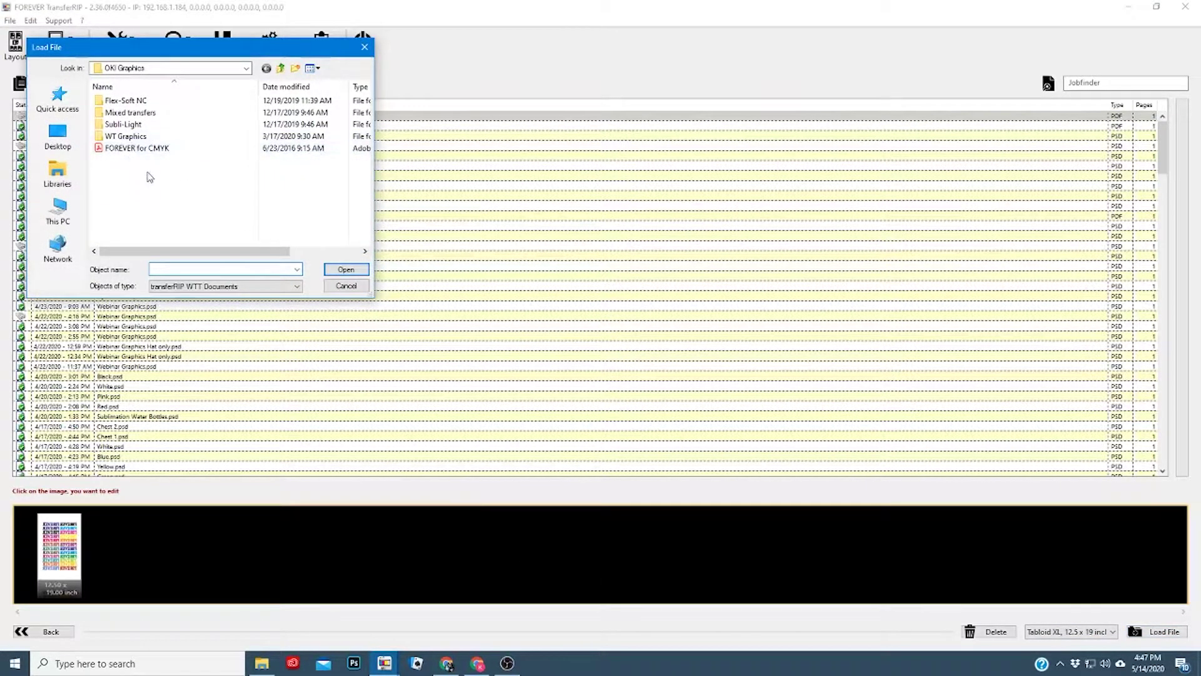
left_click(165, 151)
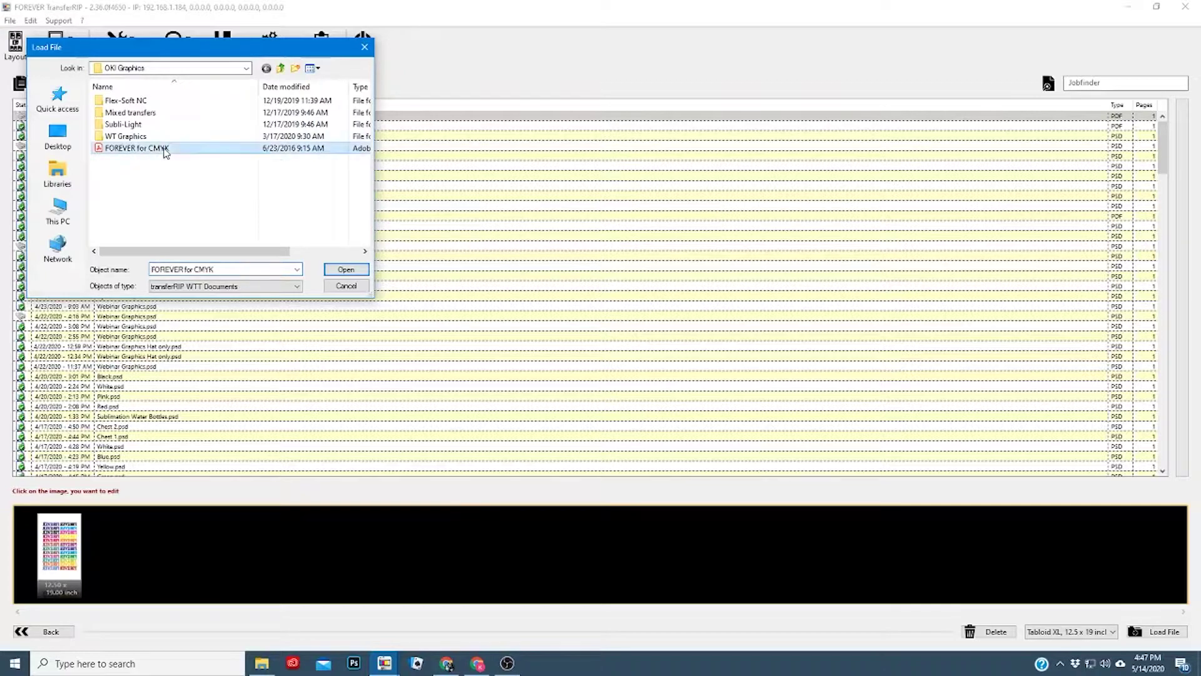
left_click(349, 271)
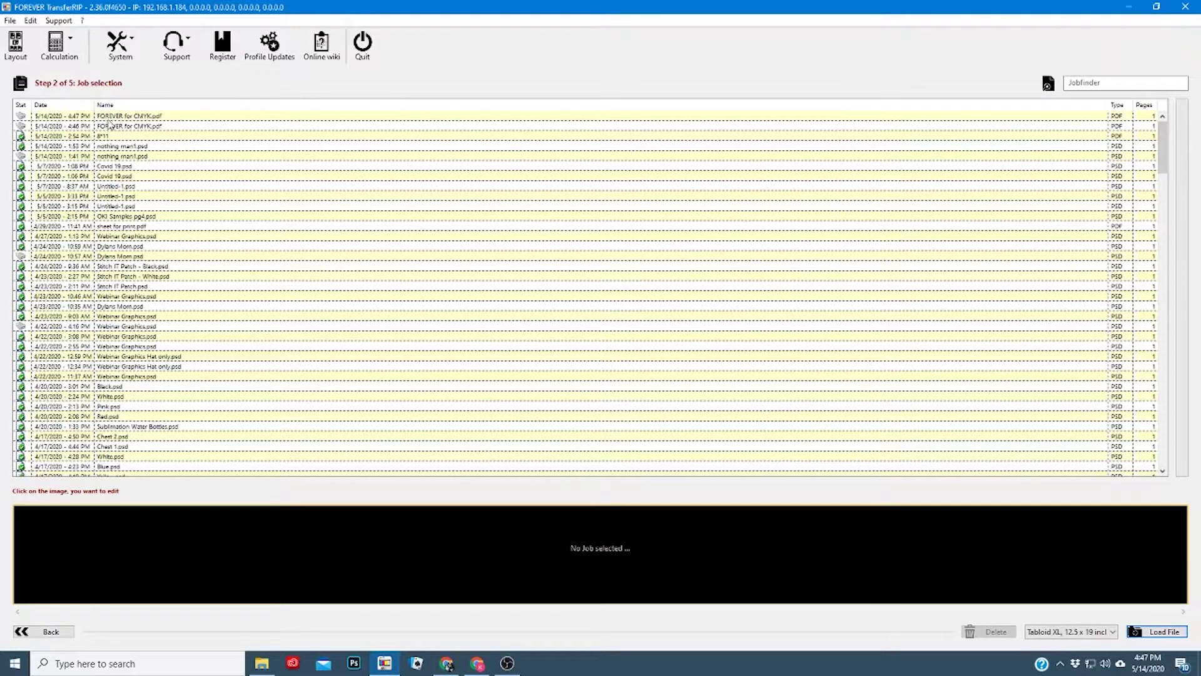
Step: Select the FOREVER for CMYK.pdf job and render its page into Color Management
left_click(113, 117)
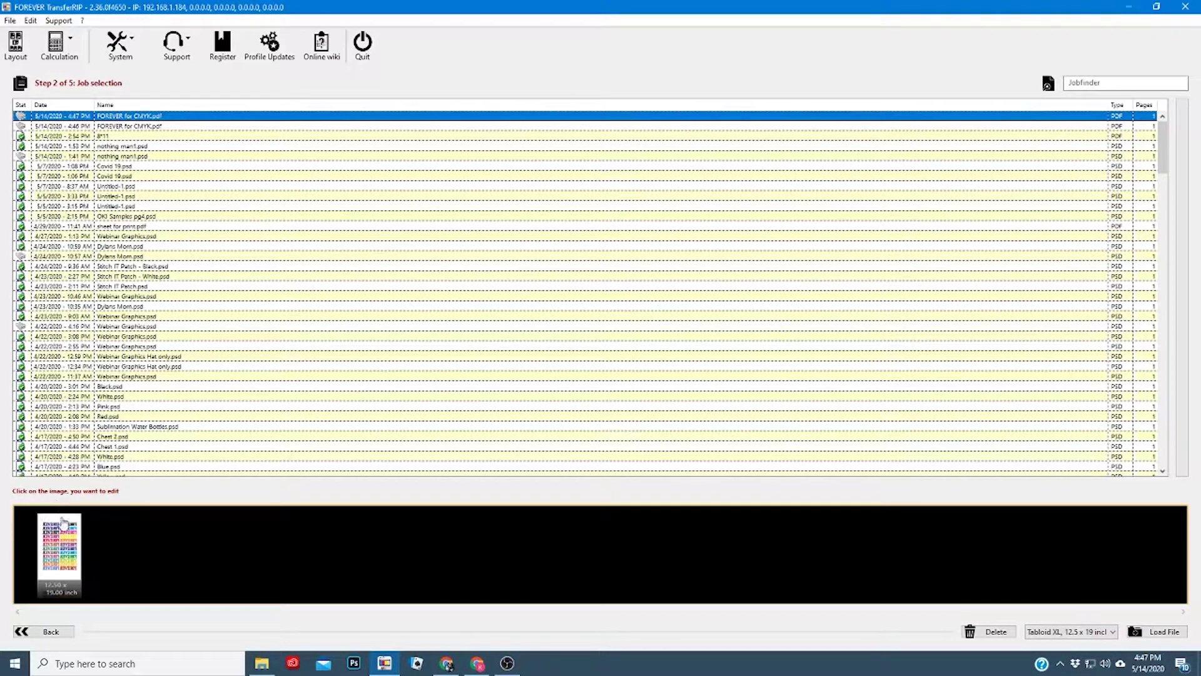
left_click(63, 556)
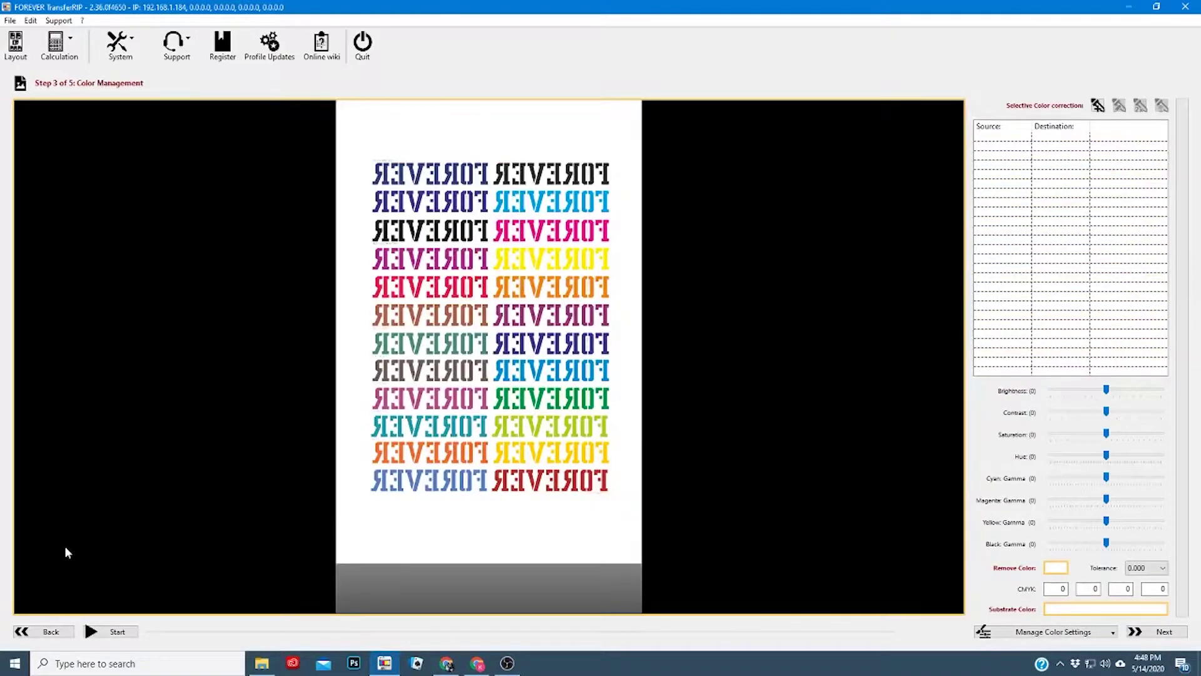
Step: Start a new selective correction and sample the magenta C40 M100 FOREVER text as source
left_click(1098, 107)
left_click(1098, 107)
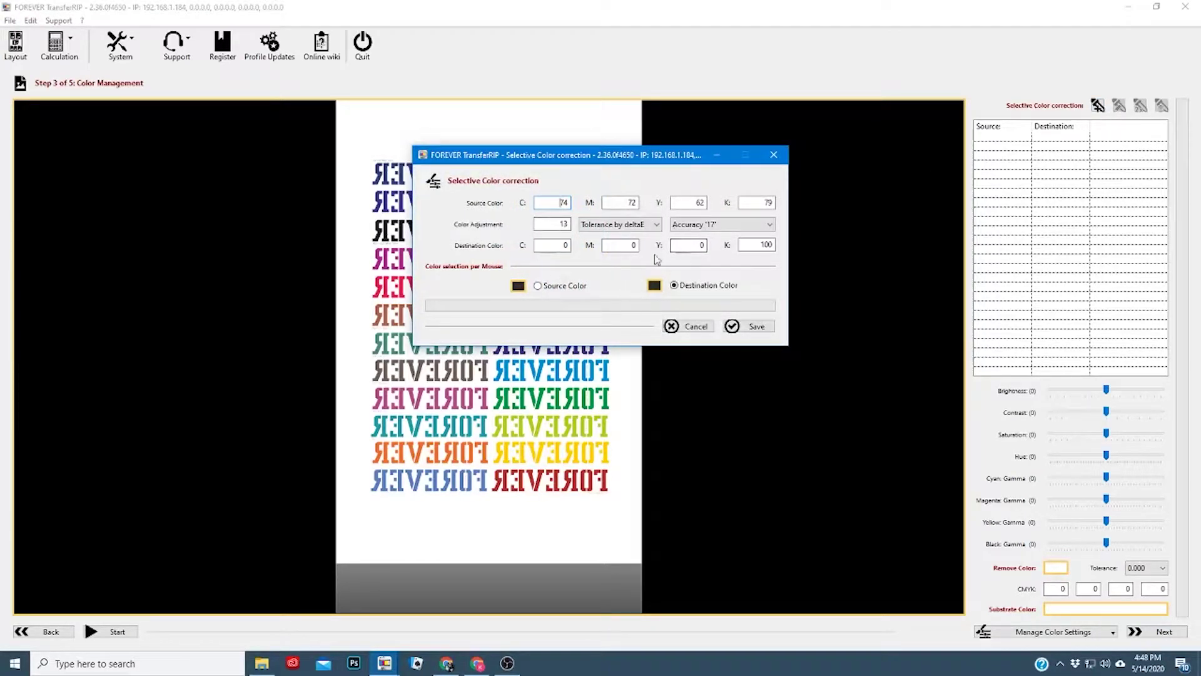
left_click_drag(741, 150, 741, 135)
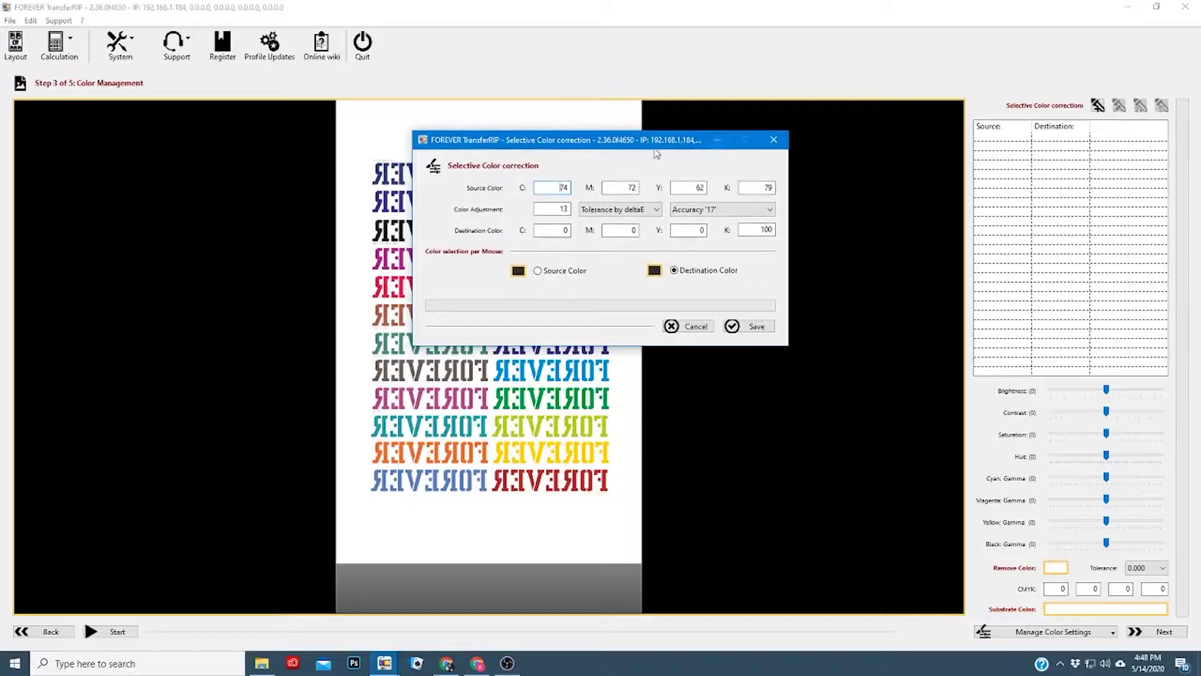
left_click_drag(616, 143, 896, 130)
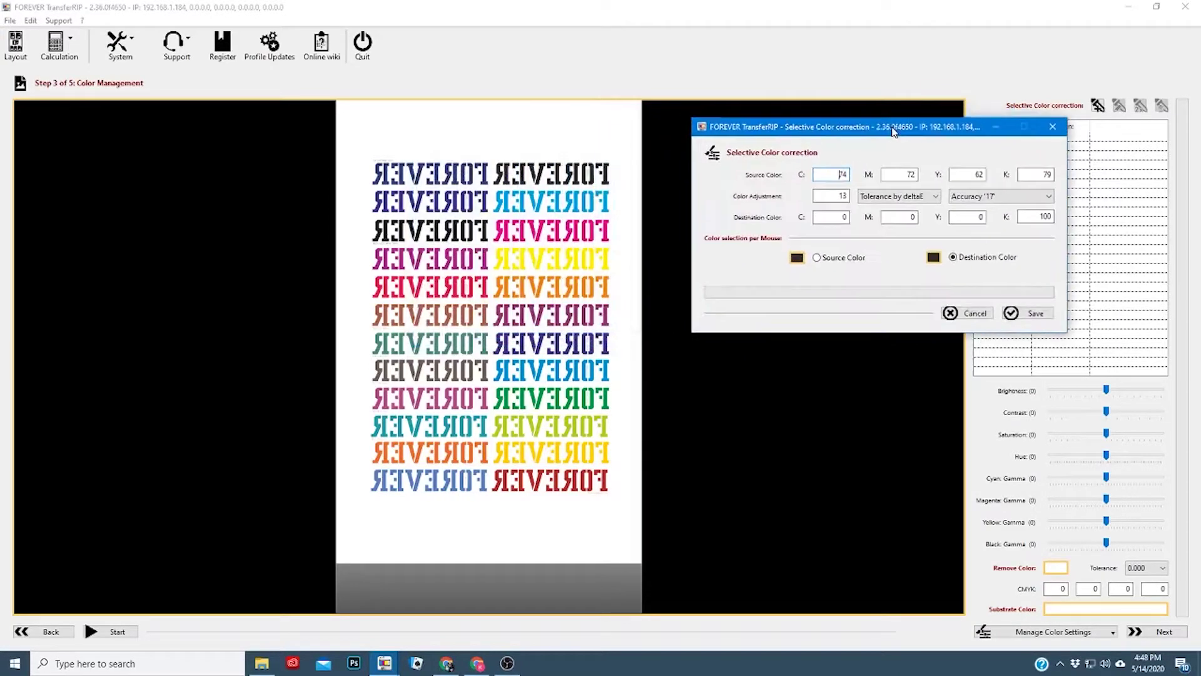
left_click(817, 258)
left_click(457, 267)
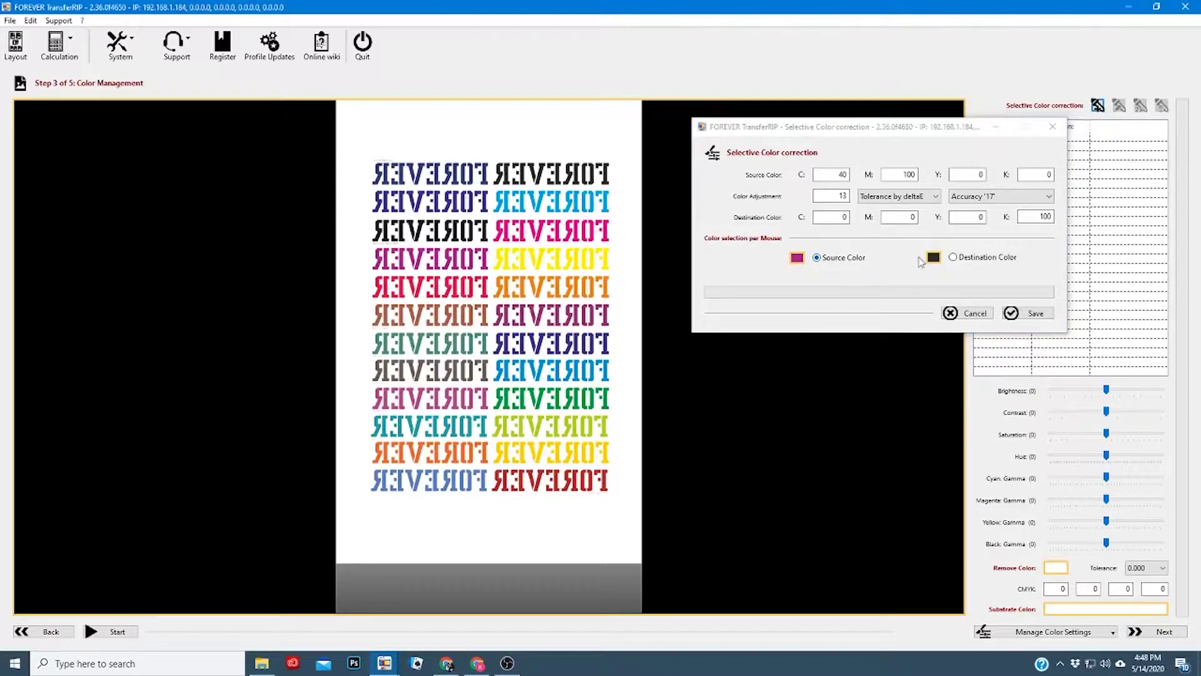
left_click(927, 253)
Step: Set the correction's destination to cyan C100 M0 Y0 K0 and save it
left_click(953, 258)
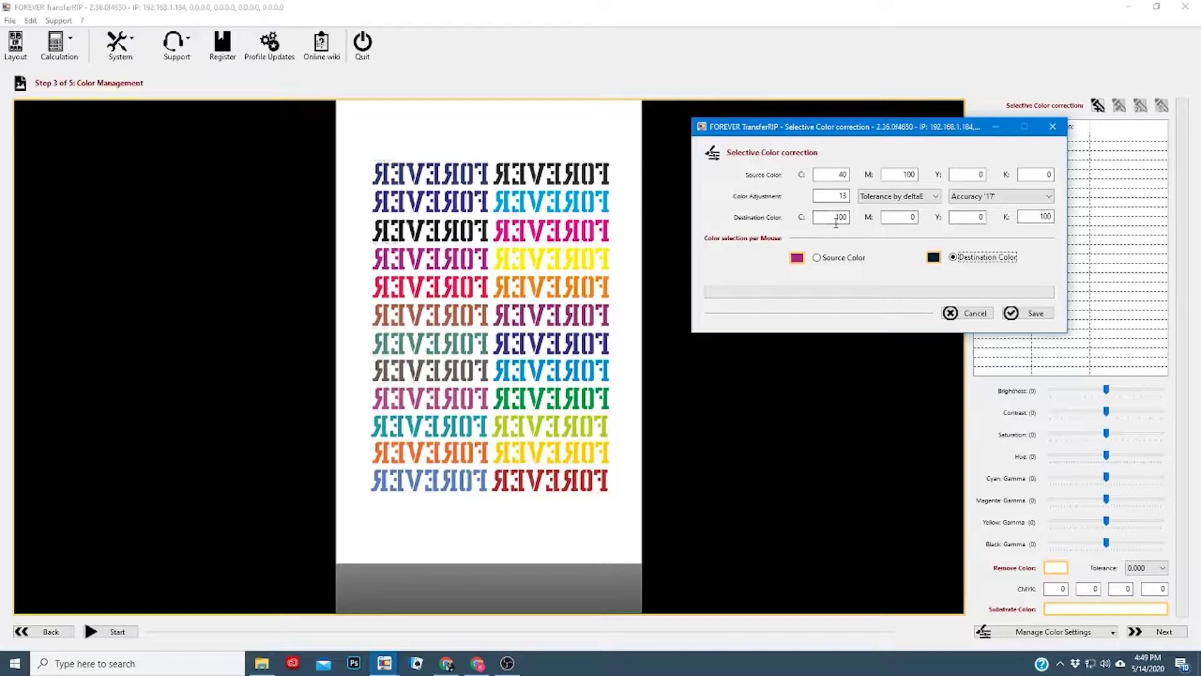
left_click_drag(832, 216, 869, 217)
left_click_drag(1038, 216, 1072, 224)
type("0")
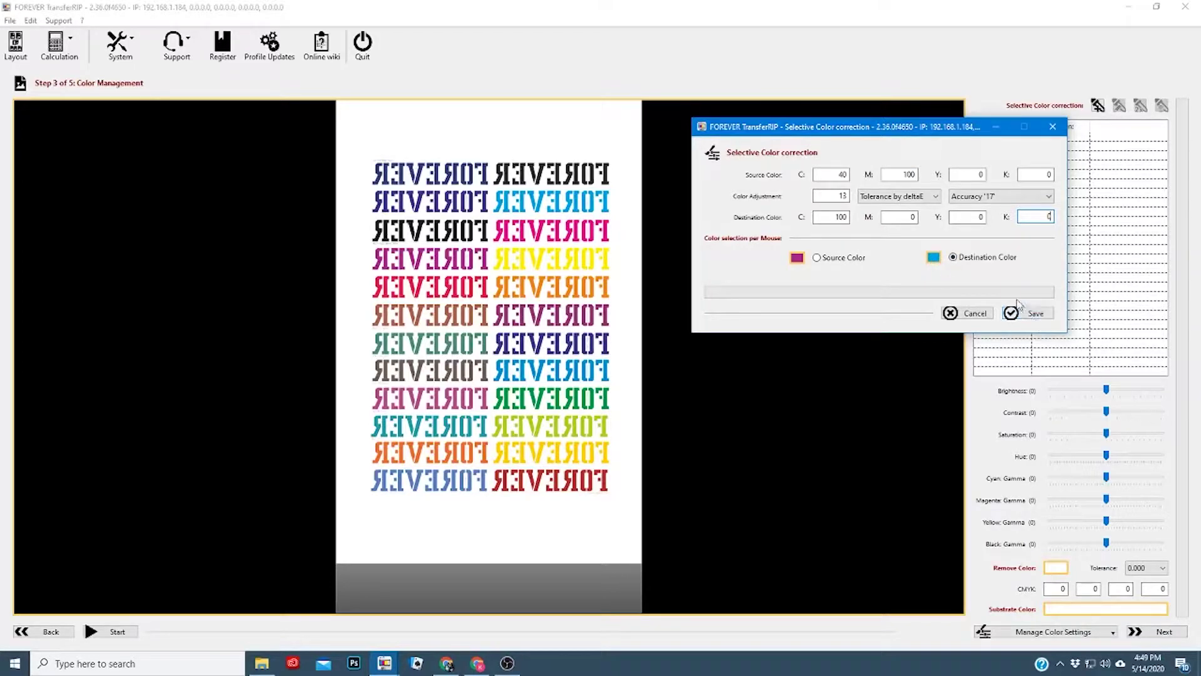
double_click(842, 196)
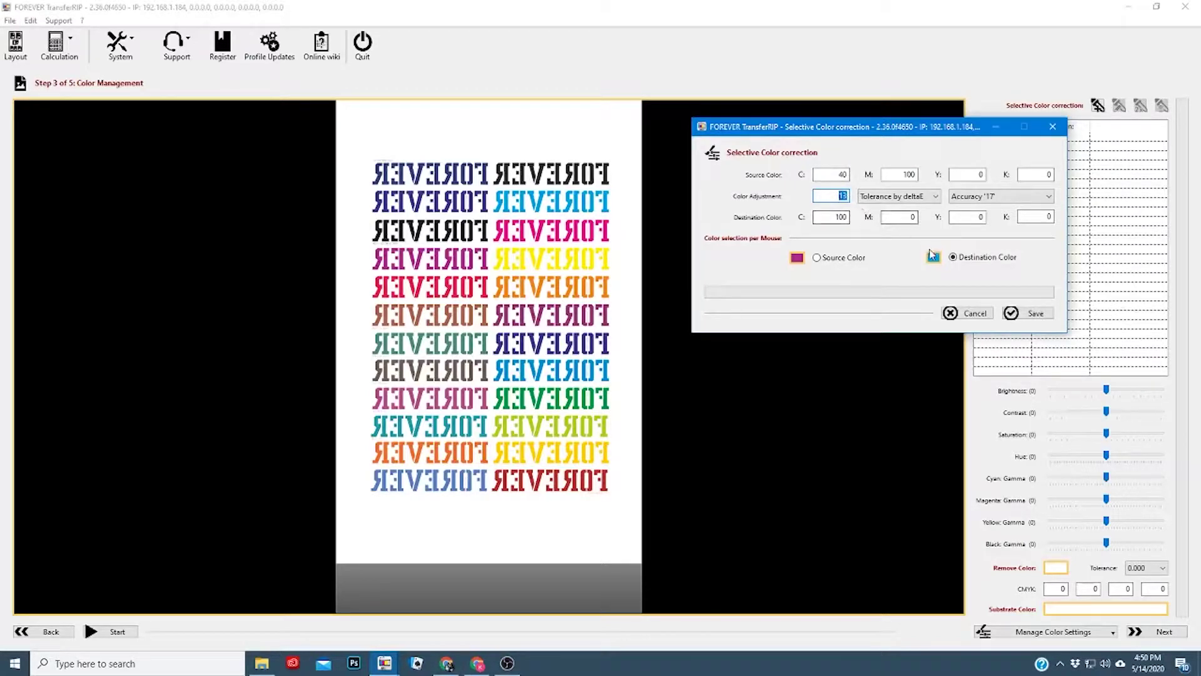
left_click(1047, 315)
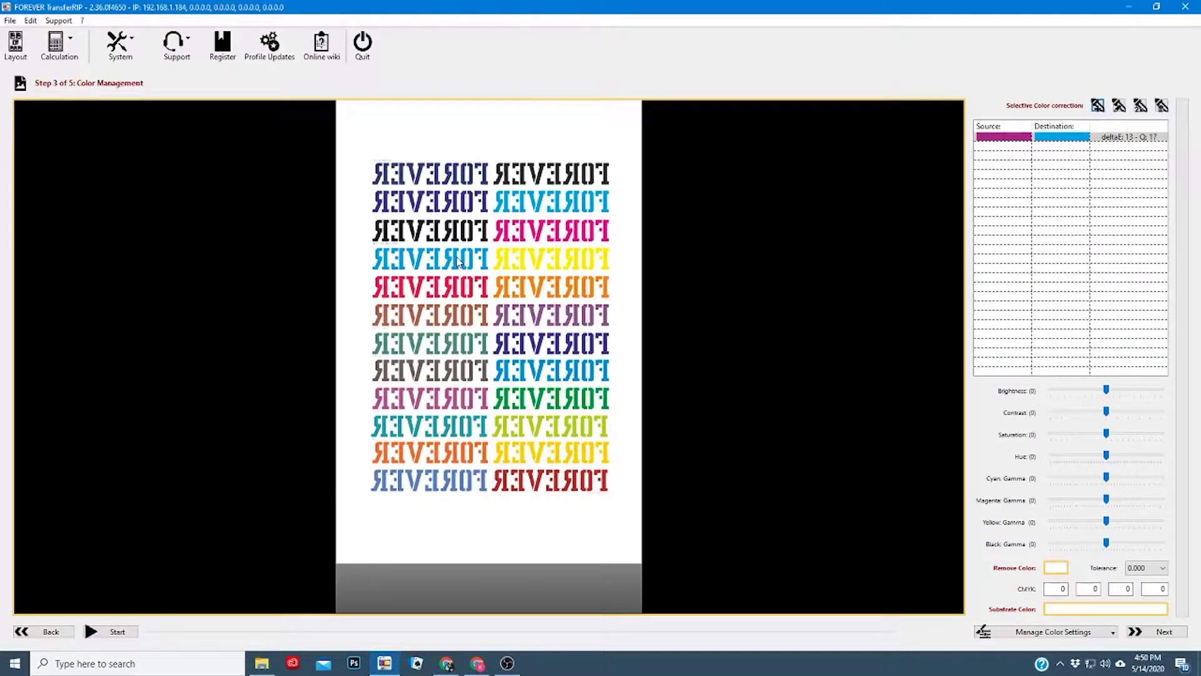
Step: Edit the magenta correction's destination to olive-yellow C30 M10 Y100 K10 and save
left_click(1117, 137)
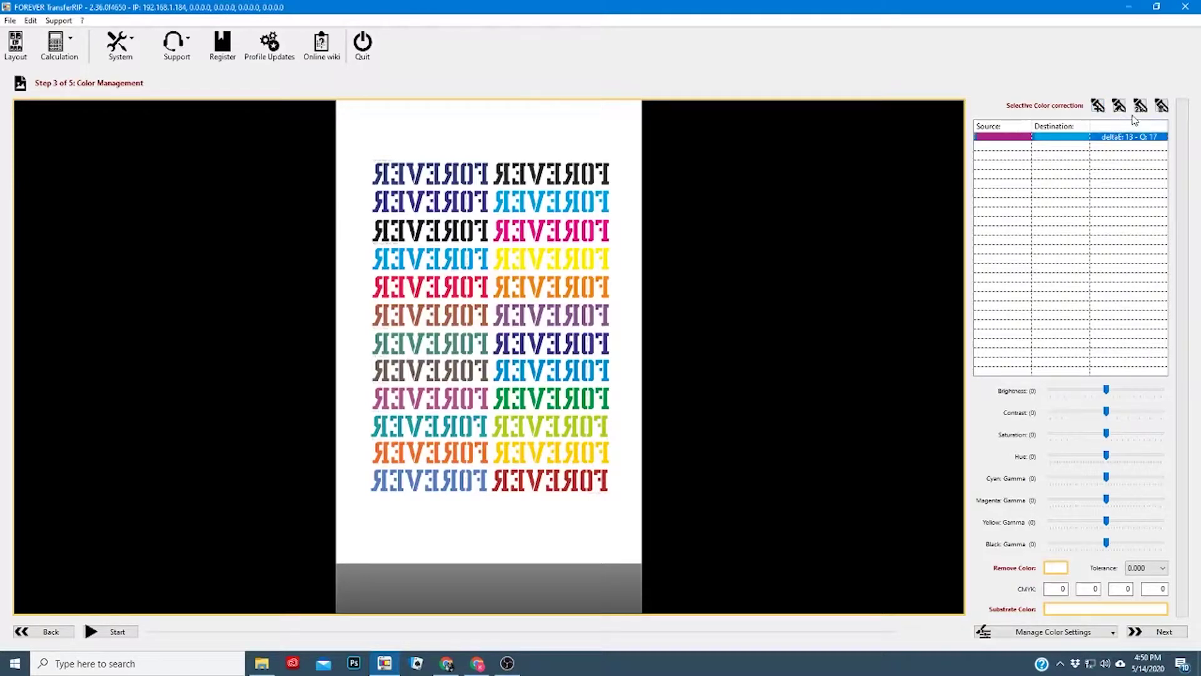
left_click(1120, 107)
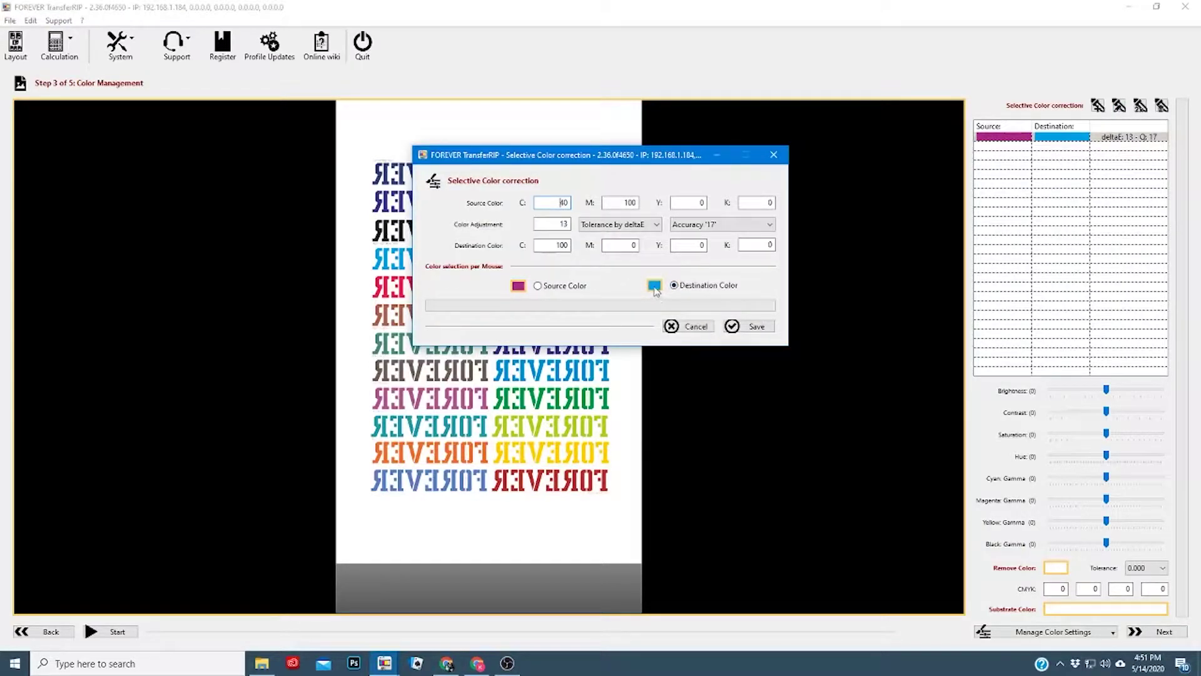
left_click_drag(553, 245, 588, 244)
type("0")
key("Tab")
key("Tab")
type("100")
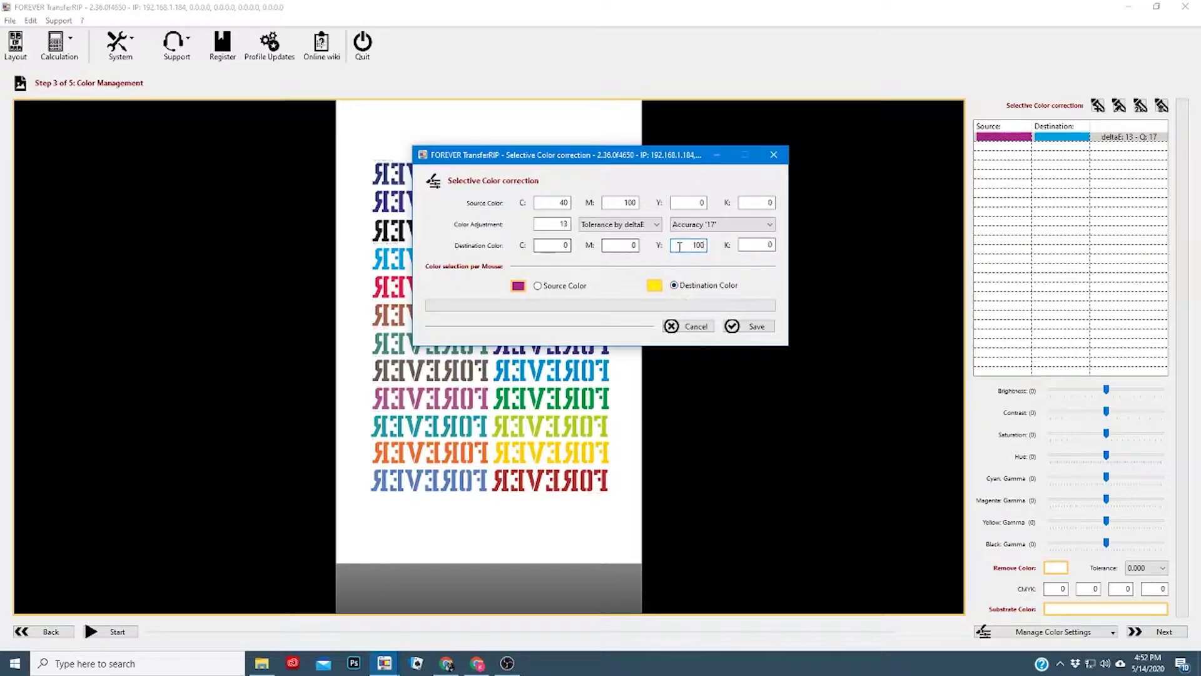
key("shift+Tab")
type("5")
type("0")
double_click(763, 250)
type("10")
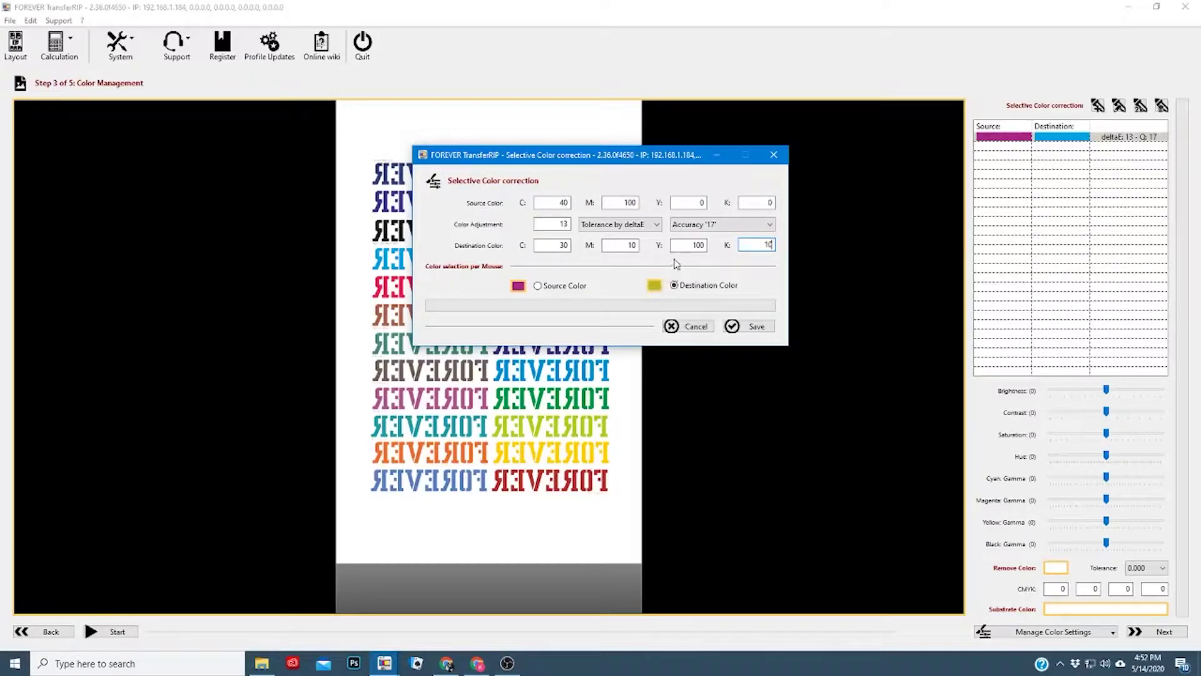
left_click(770, 322)
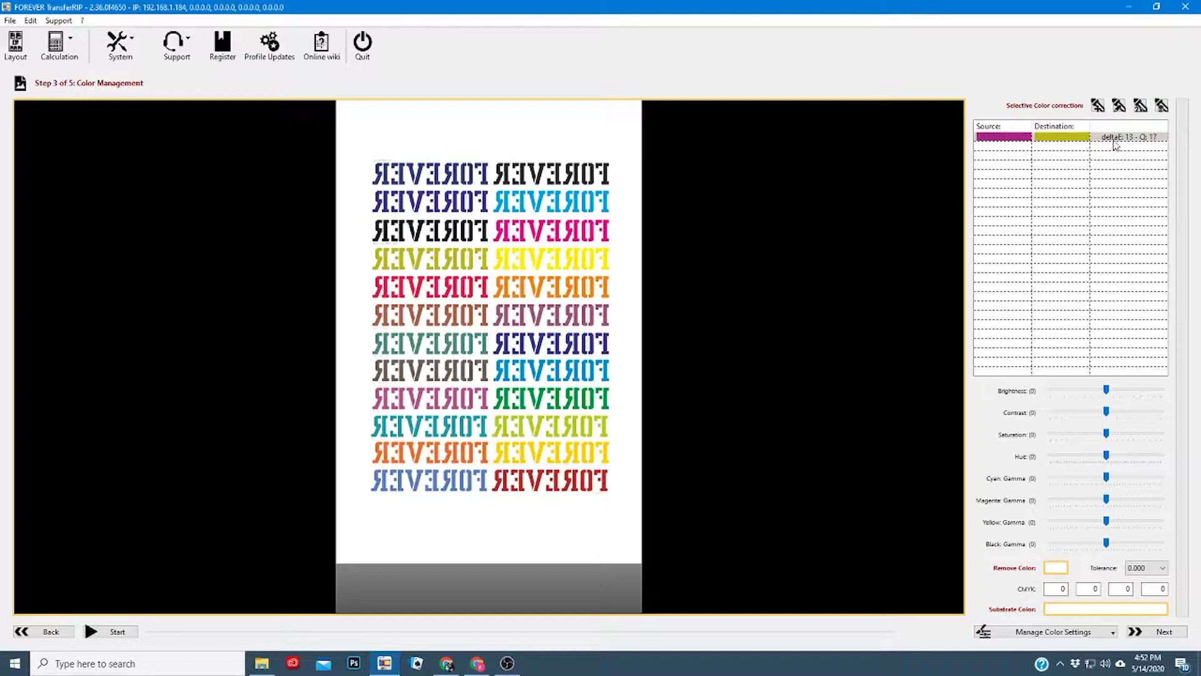
Step: Duplicate the magenta-to-olive correction, save the copy, and select the new second entry
left_click(1140, 107)
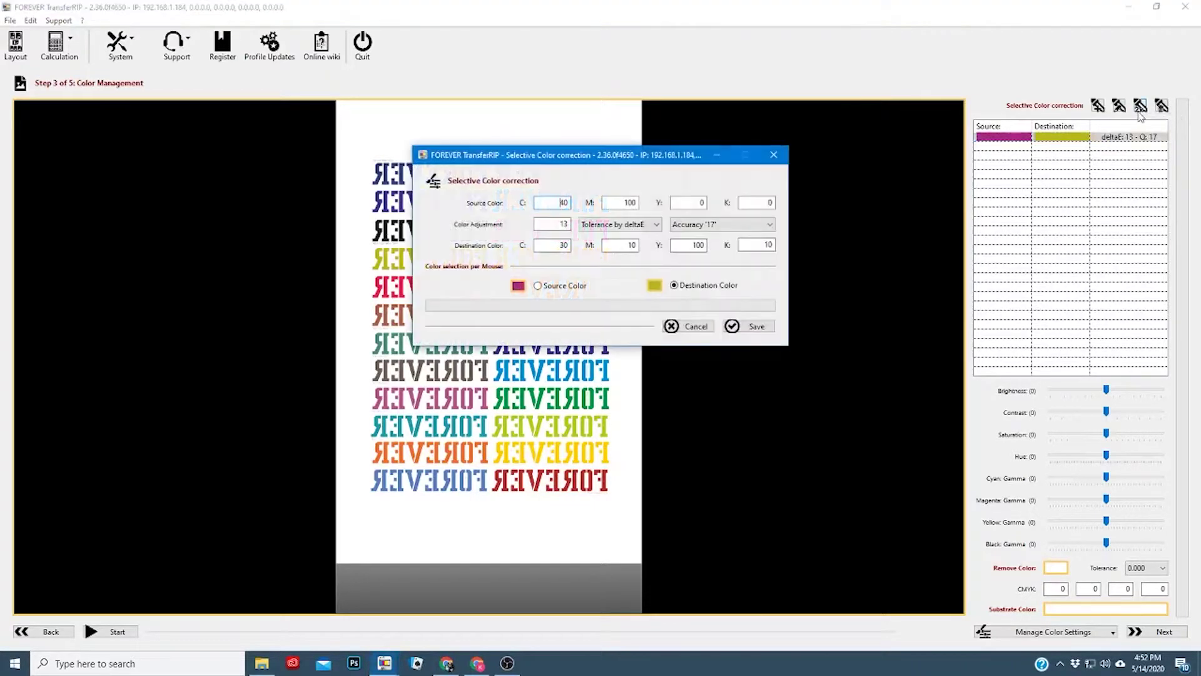
left_click(761, 330)
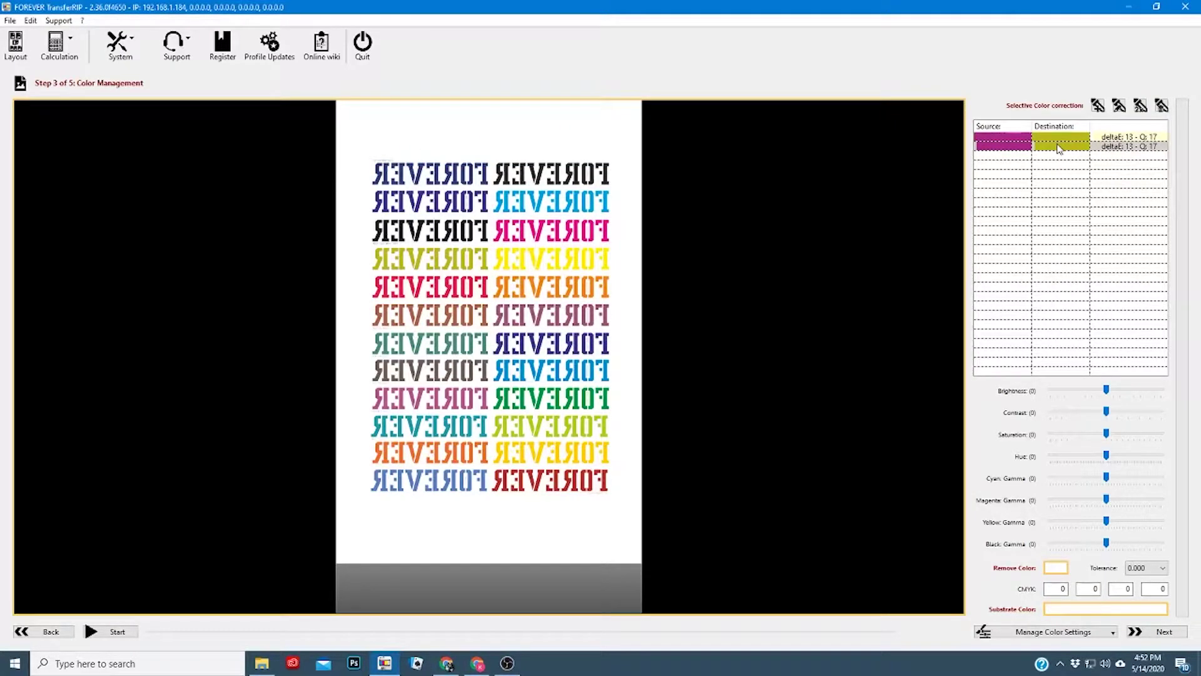
left_click(1059, 149)
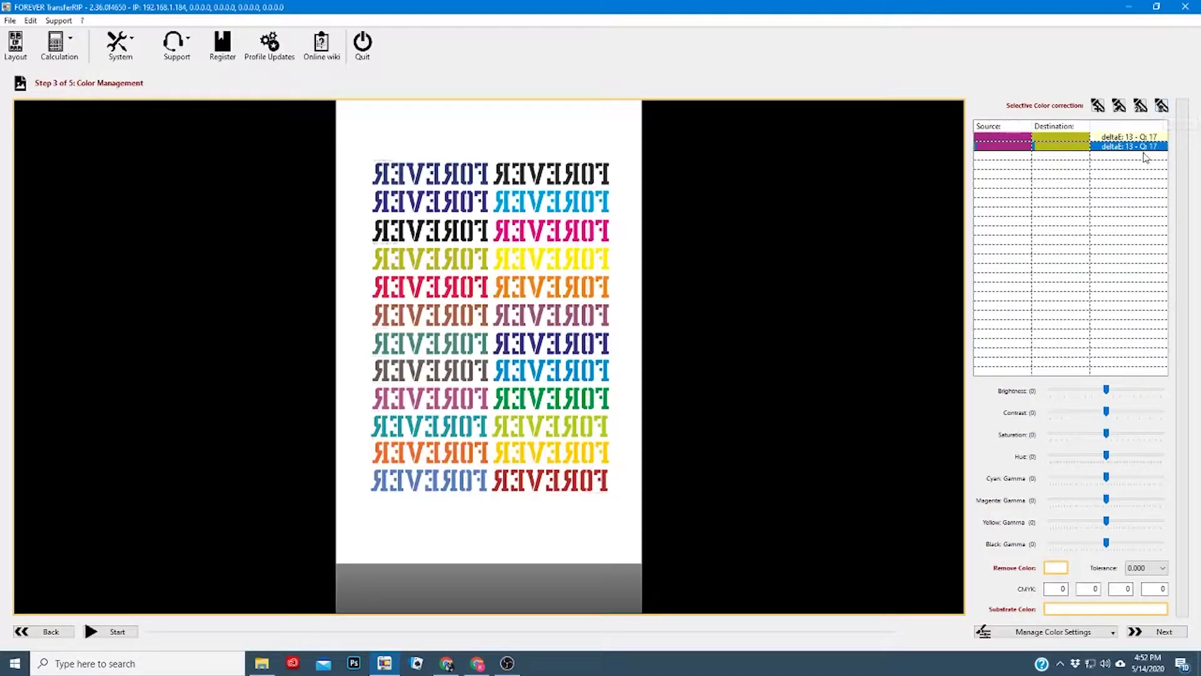
left_click(1163, 109)
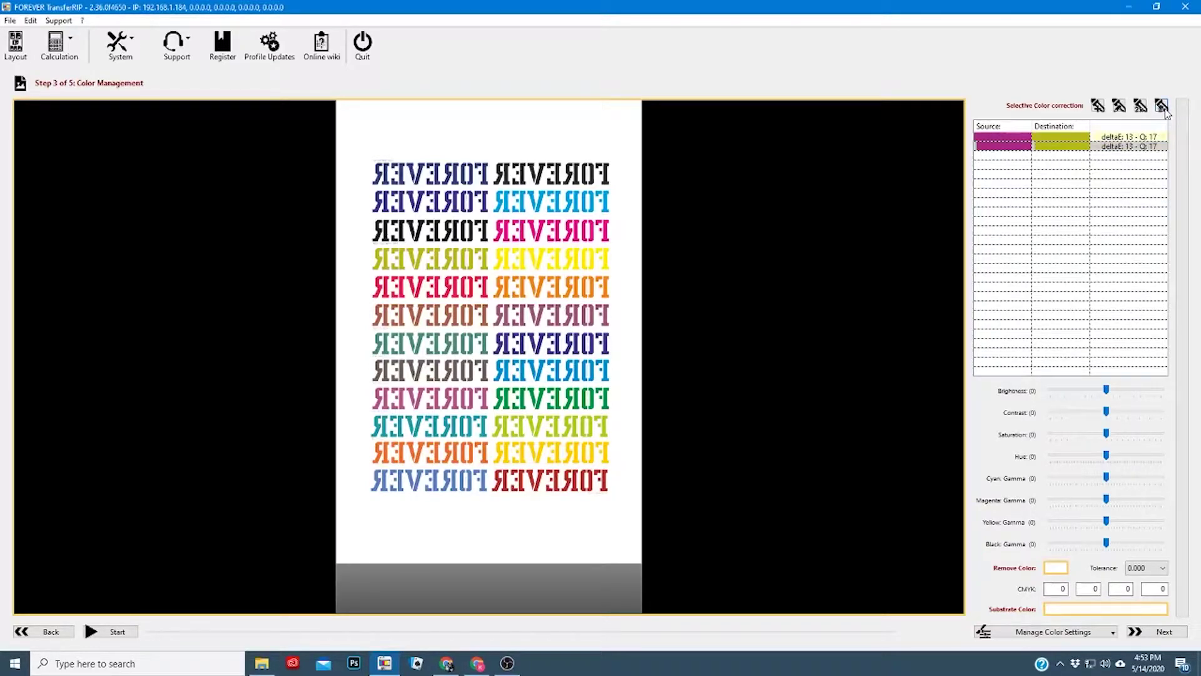